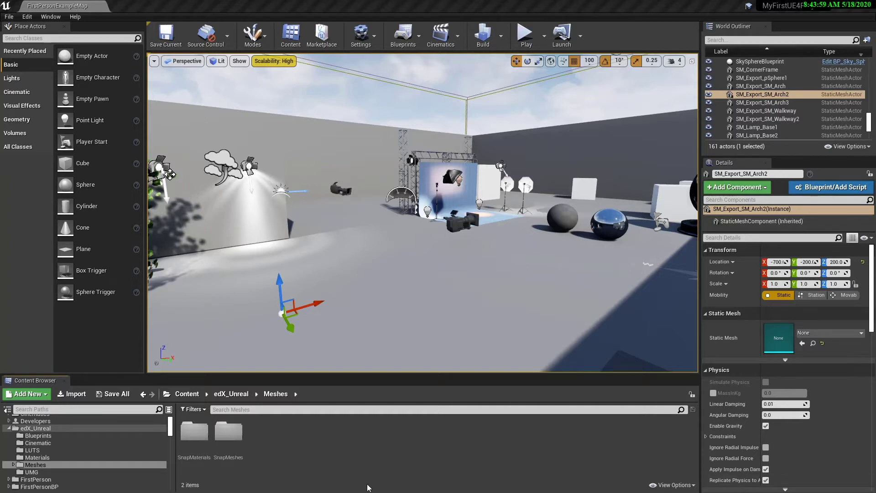
Step: Import SM_Export.fbx from the Desktop into the Meshes folder to bring up its FBX options
click(76, 398)
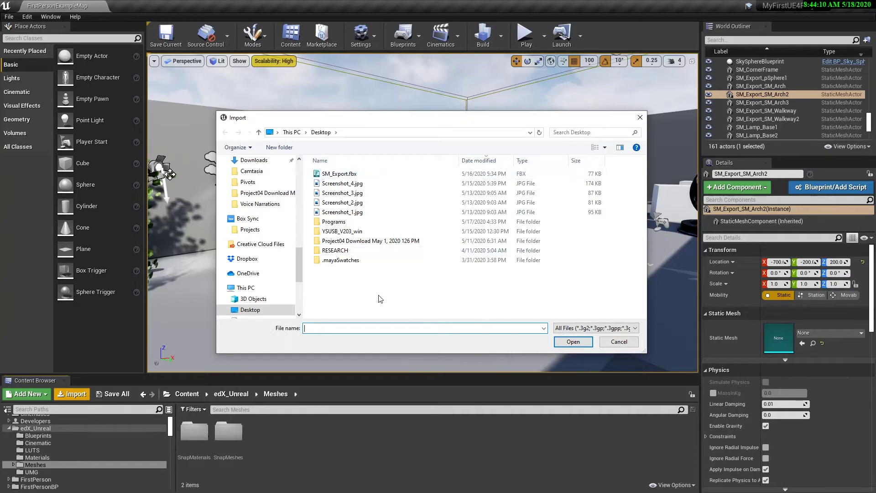
double_click(337, 175)
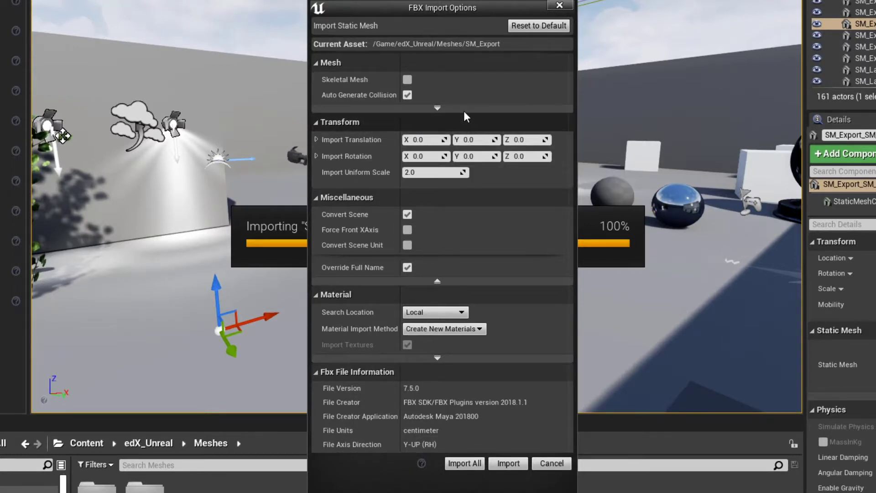
Step: Expand the advanced mesh import options and widen the property-name column
click(437, 108)
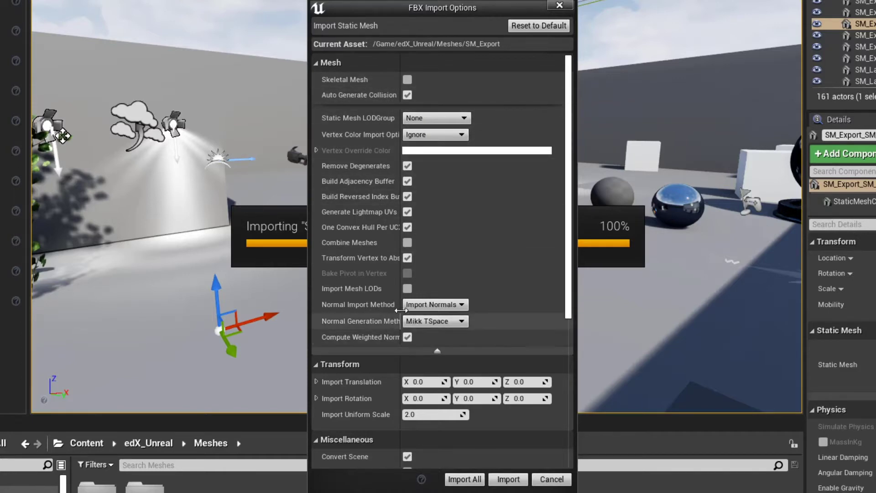
drag(401, 310, 423, 303)
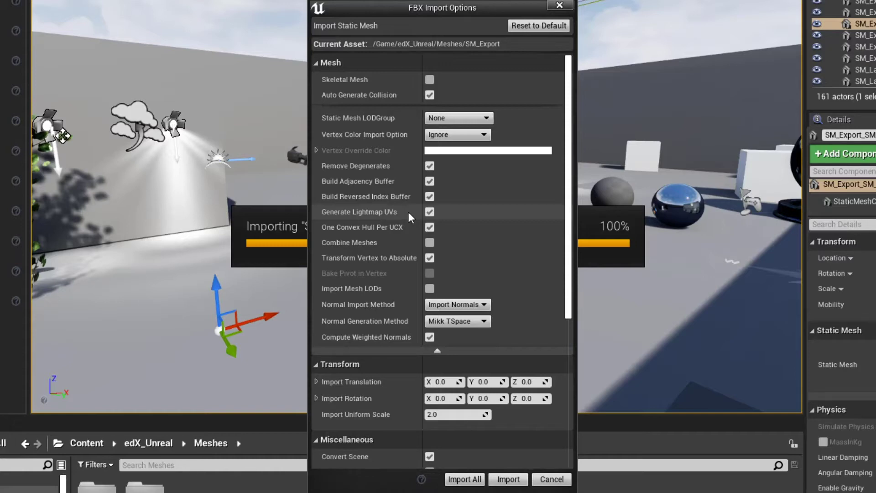
mouse_move(349, 275)
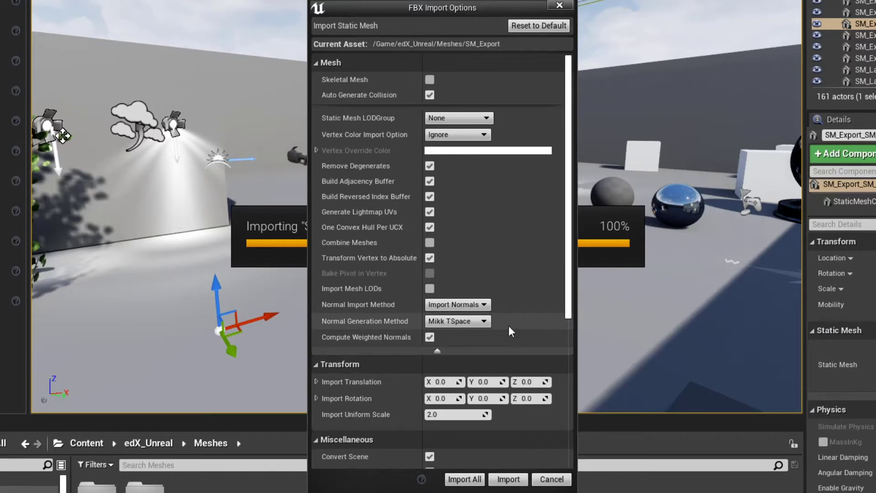
mouse_move(486, 324)
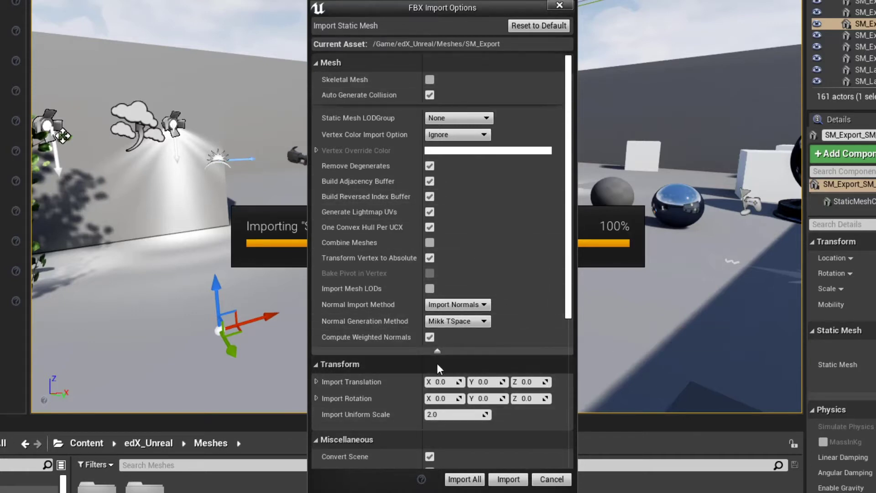
Step: Collapse the advanced options and keep Import Uniform Scale at 2.0
click(436, 348)
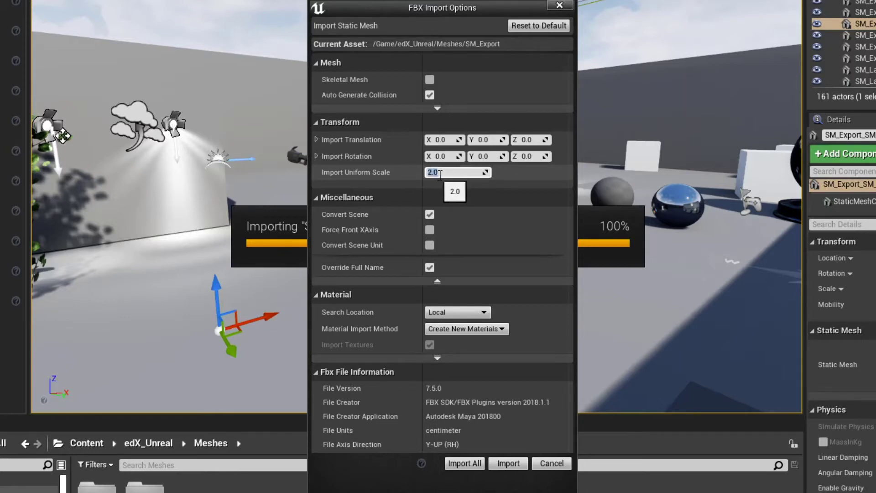
click(436, 173)
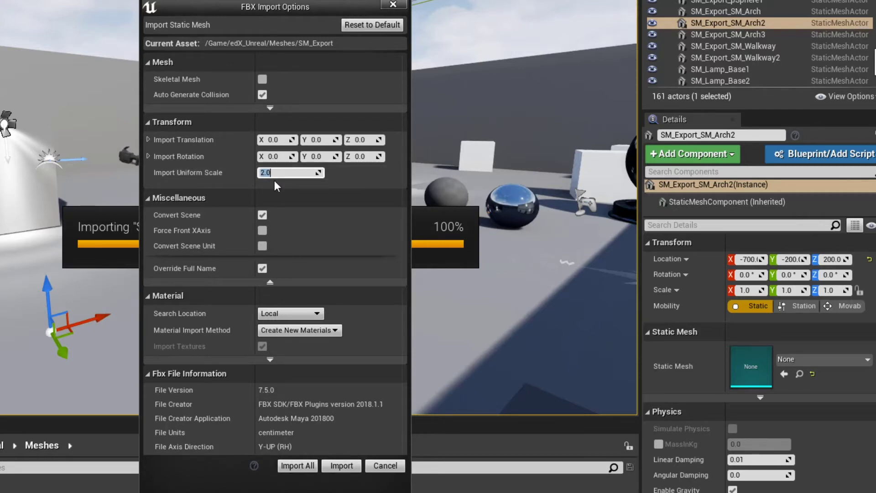
key(End)
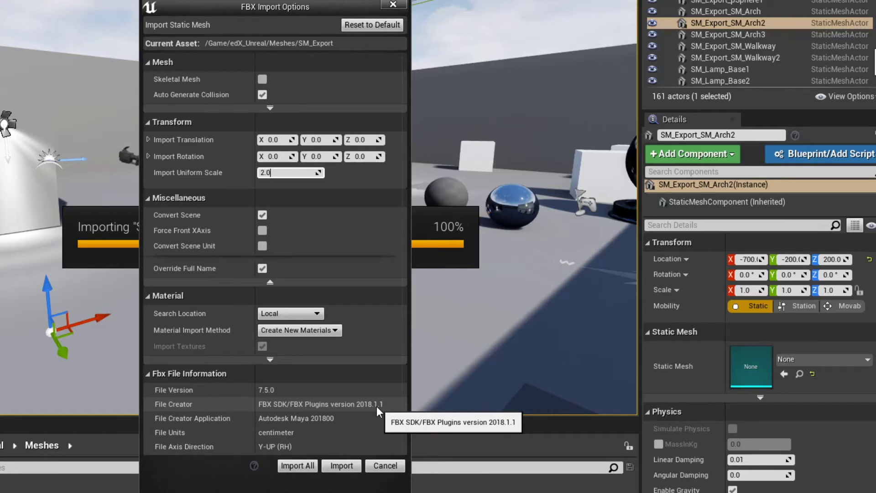
Step: Import all meshes, then move the six materials, lambert1 through M_Lens, into the Materials folder
click(303, 463)
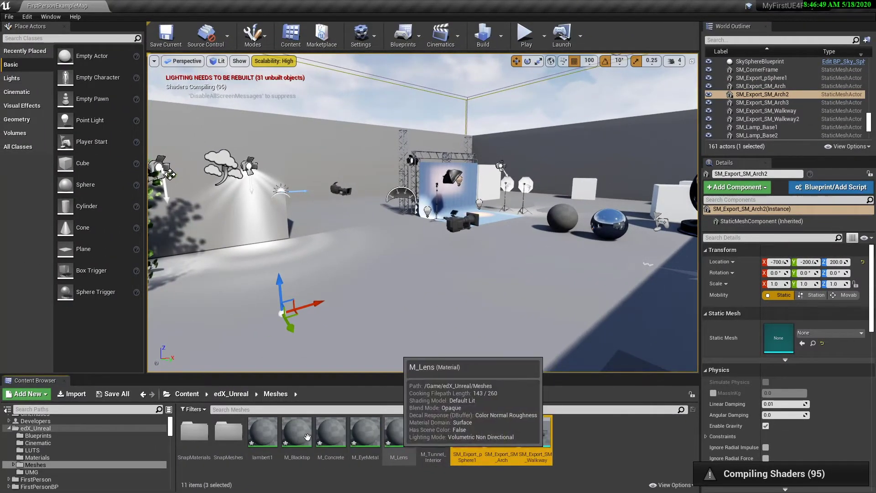
click(262, 431)
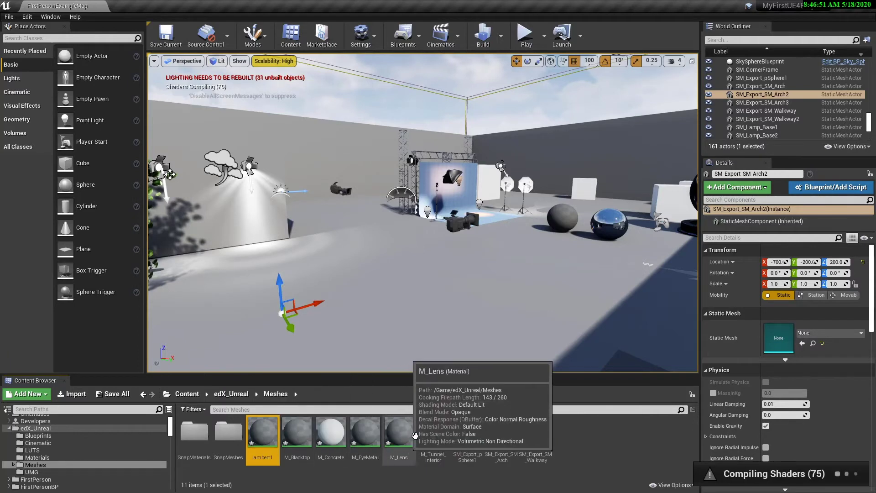
shift+click(433, 431)
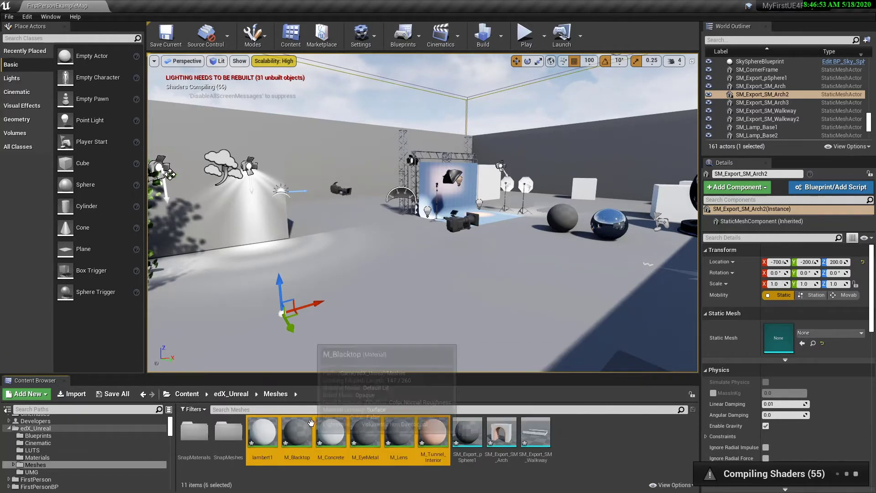
drag(269, 432, 53, 456)
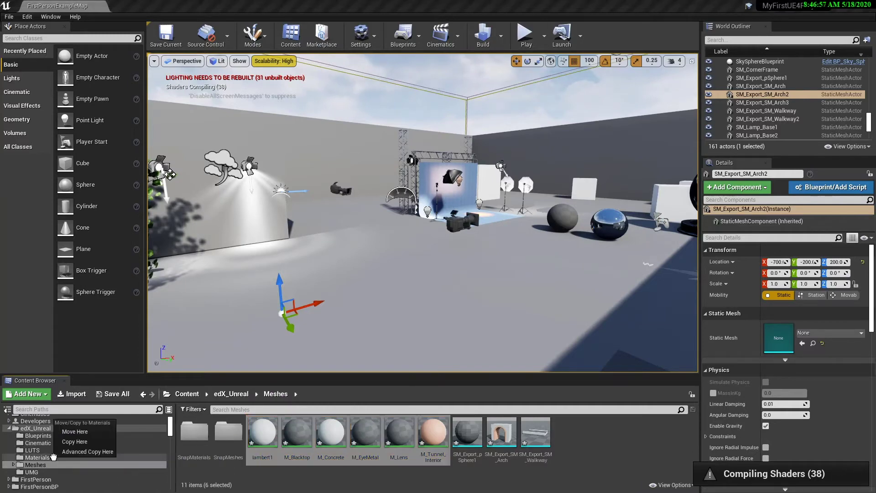
click(71, 434)
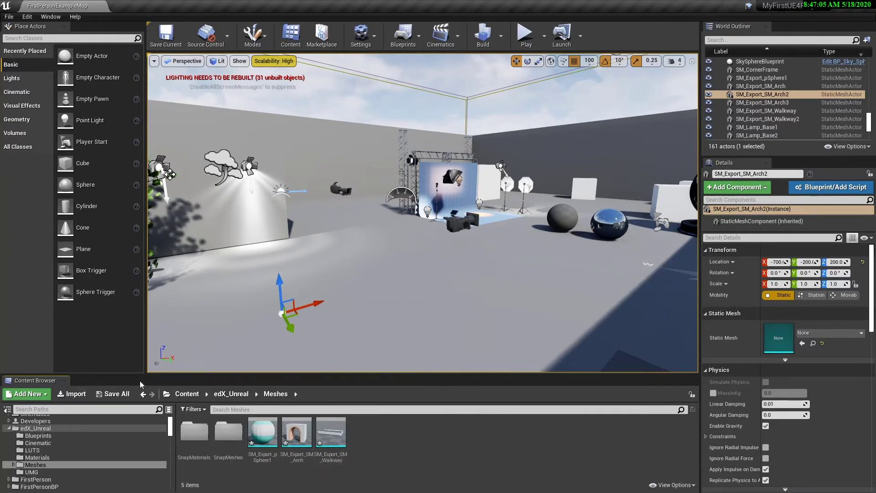
Step: Save the three imported meshes and place the sphere, arch and walkway in the level
click(113, 393)
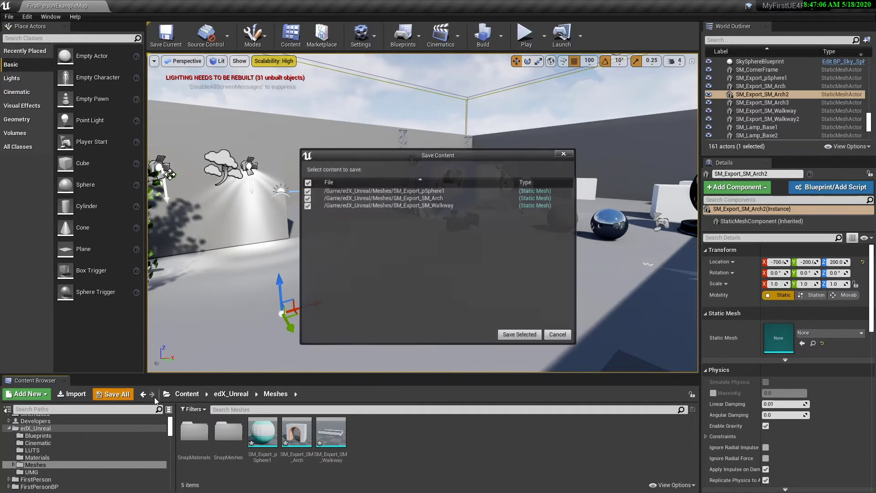
click(519, 334)
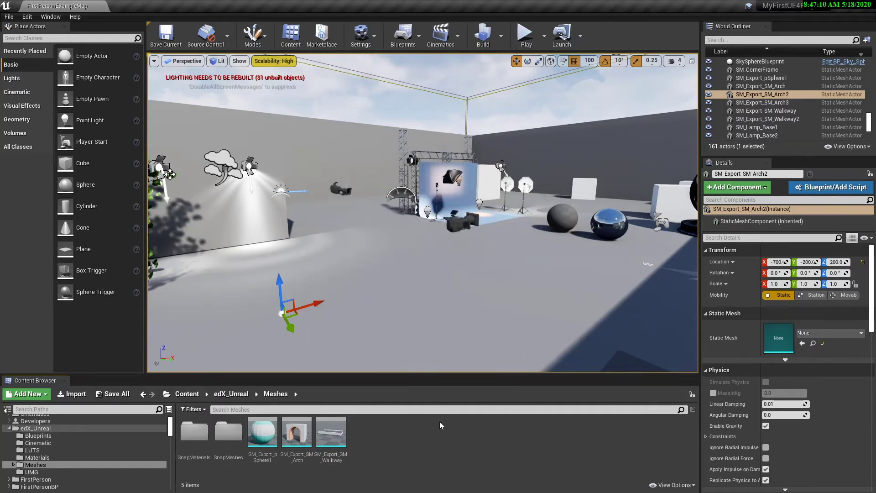
click(330, 431)
shift+click(268, 431)
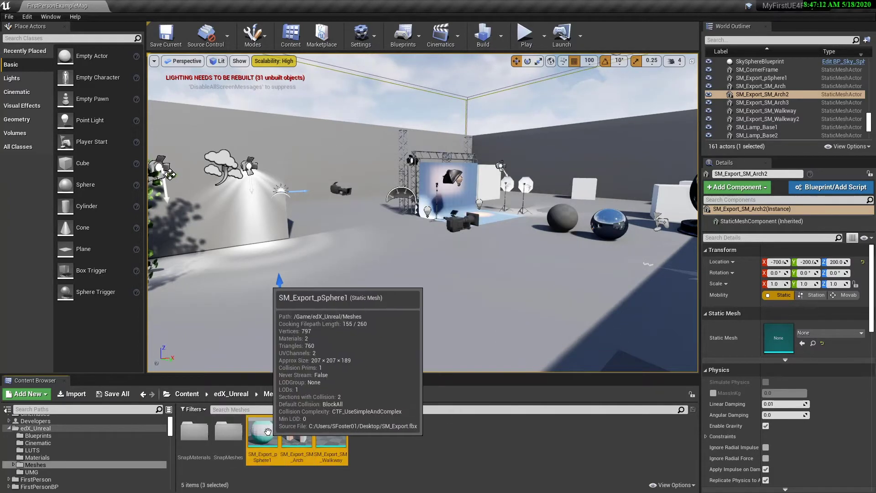
drag(268, 431, 351, 292)
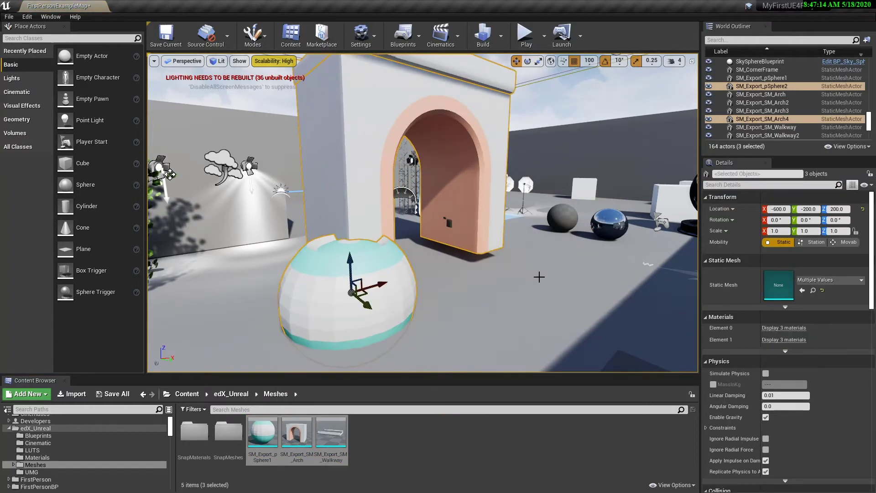
key(f)
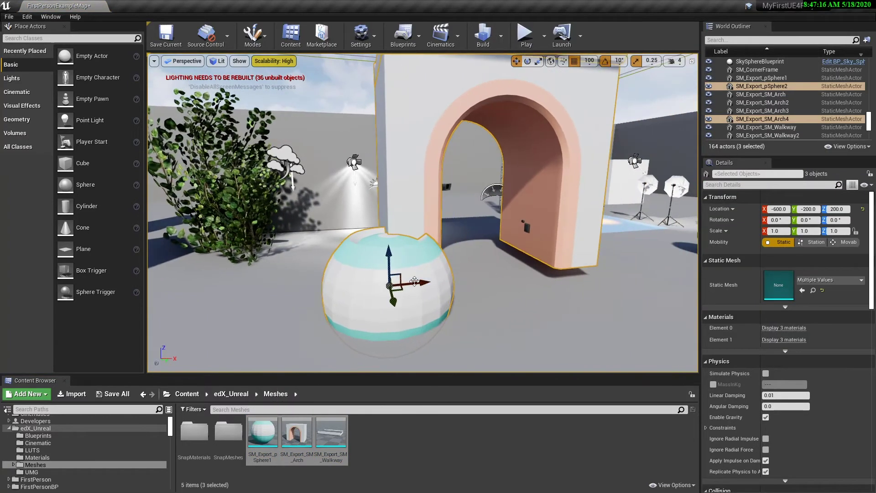
Step: Move the sphere to the arch's left and Alt-drag a copy of the arch to X -200
click(387, 251)
drag(390, 248, 330, 247)
click(472, 109)
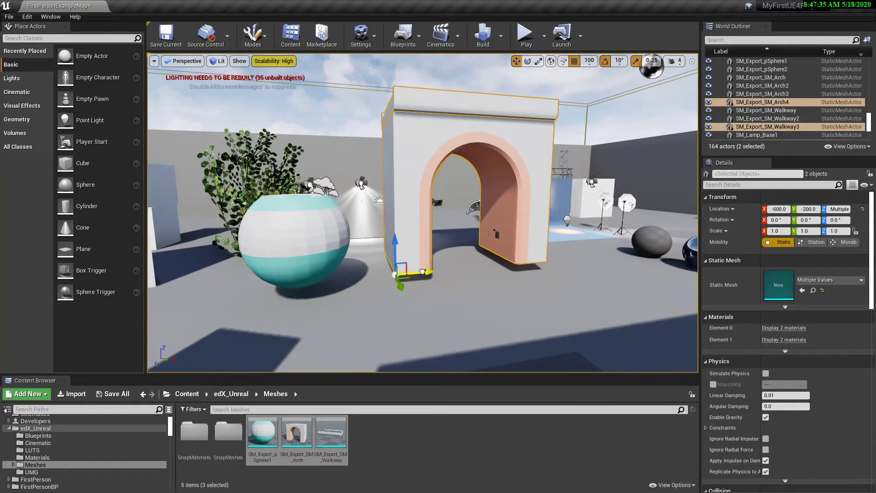
alt+shift+drag(423, 272, 501, 269)
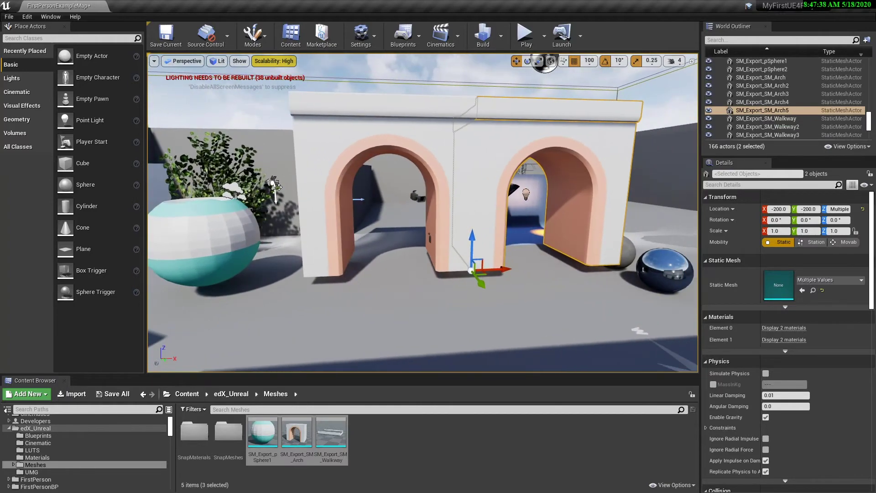
right_click(393, 321)
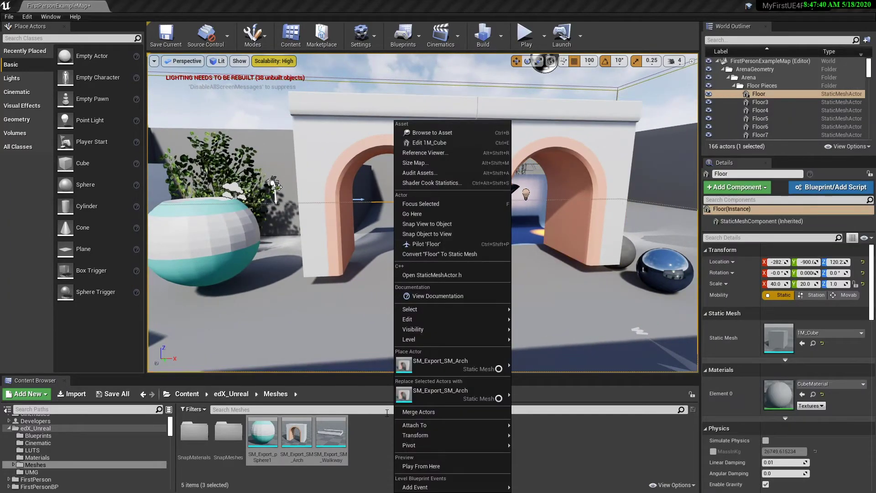
Step: Play from the floor spot, walk forward toward the arch, then stop the session
click(414, 464)
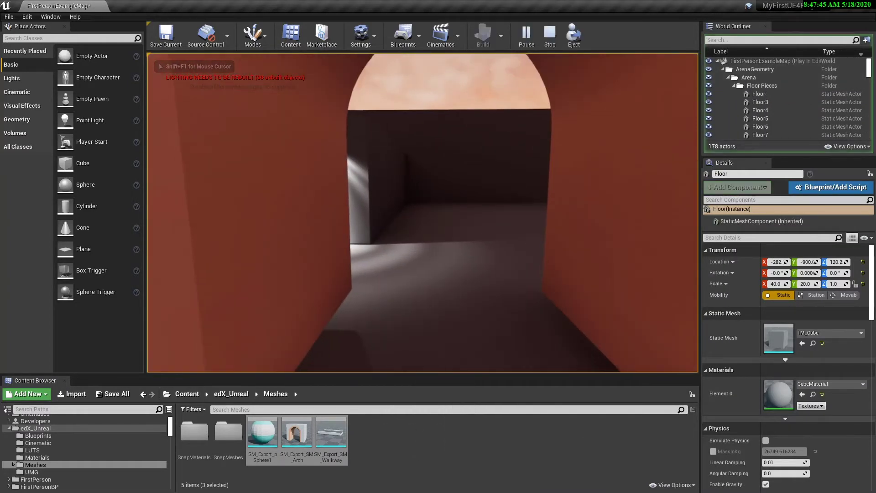
key(w)
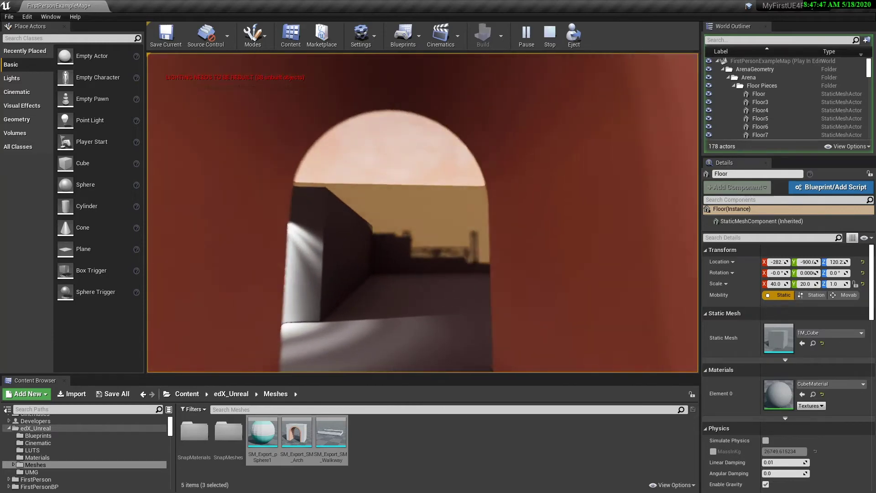
key(Escape)
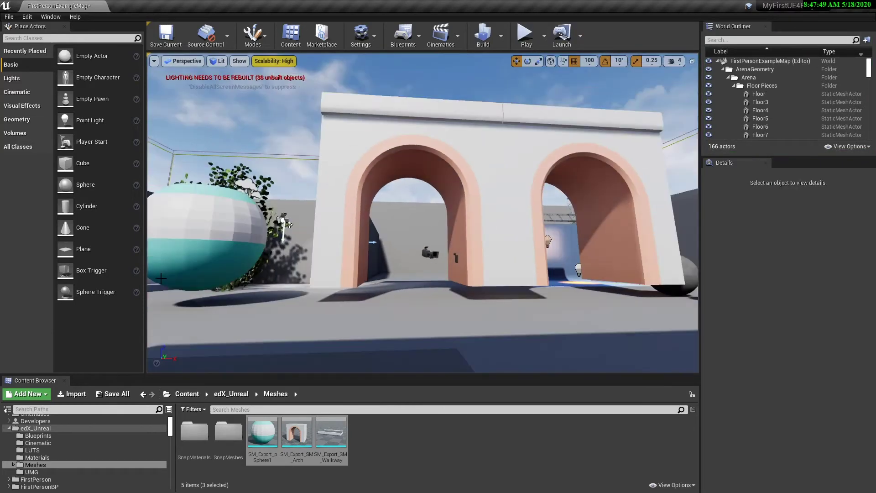
Step: Select the left arch in the level and open its mesh with Ctrl+E
drag(160, 277, 160, 275)
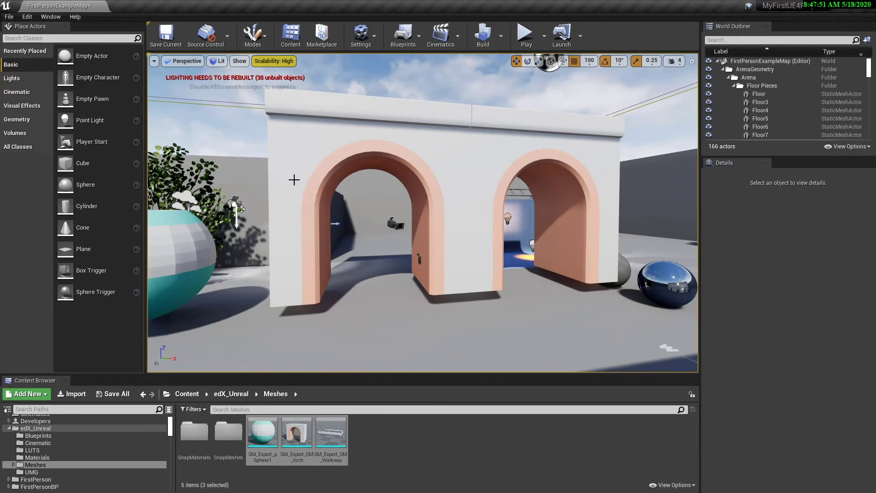
click(315, 132)
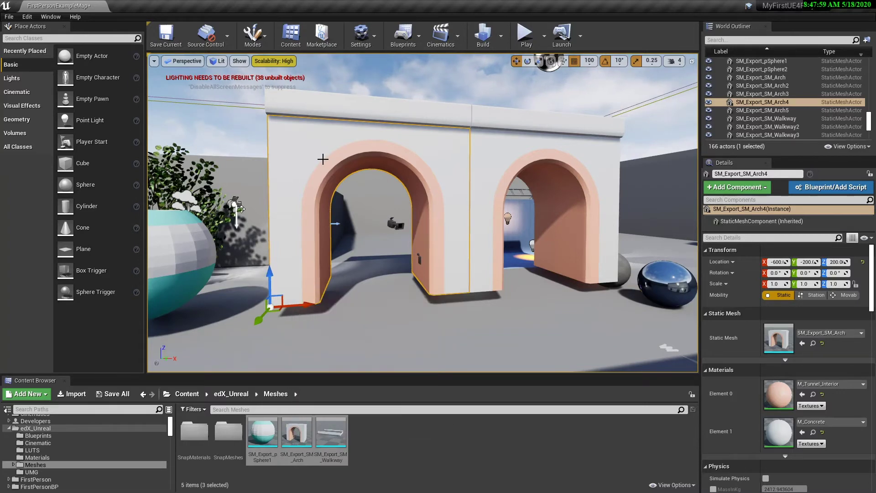
key(ctrl+e)
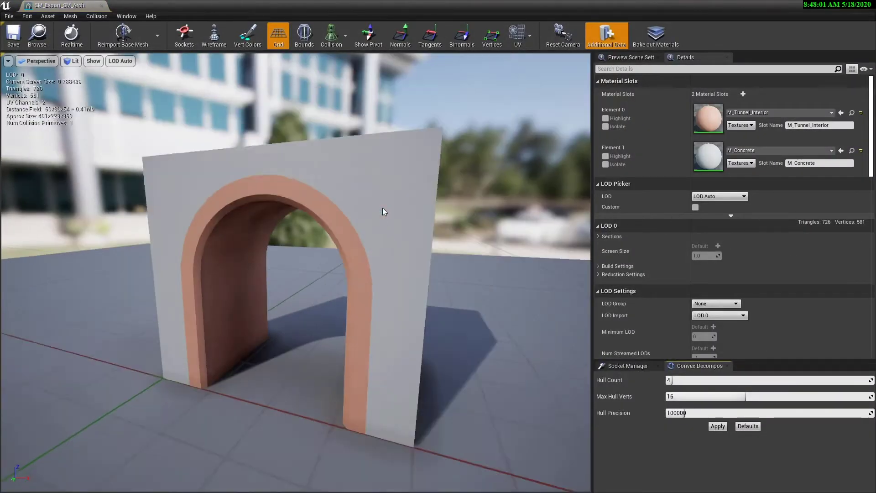
Step: Toggle the arch's vertex normals display on and back off
drag(382, 211, 363, 219)
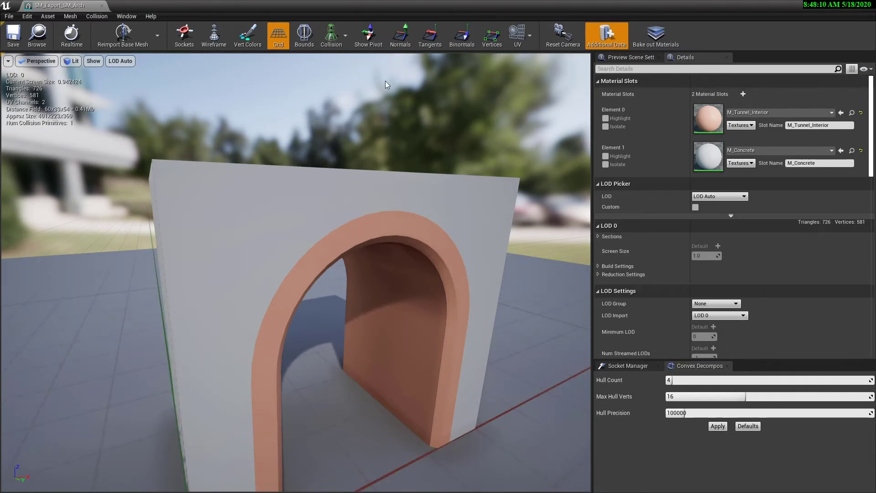
click(397, 34)
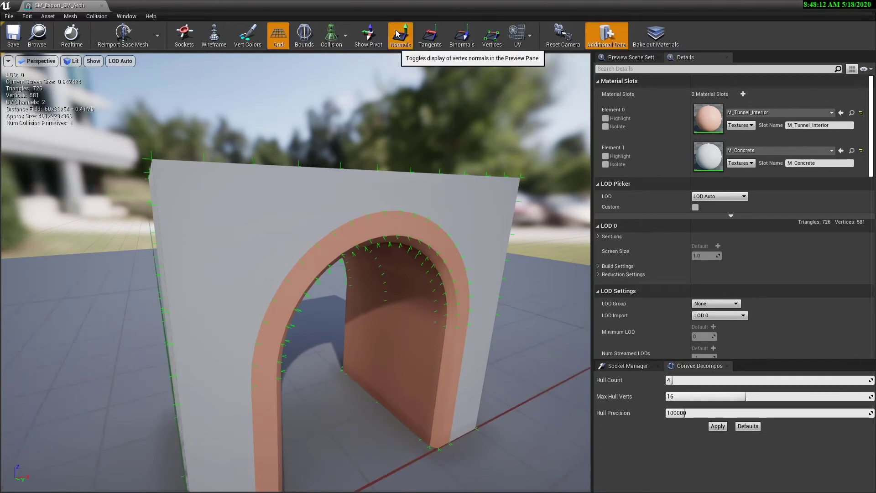
click(397, 34)
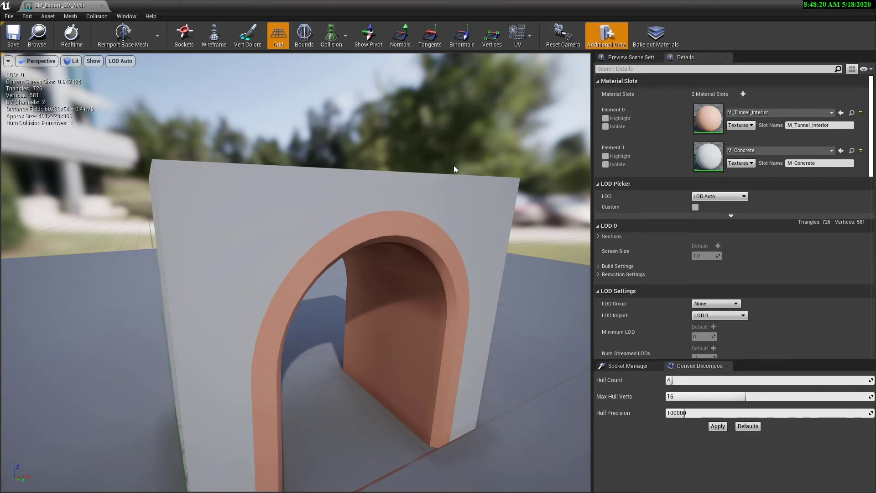
Step: Overlay UV channel 0, then UV channel 1, then set the UV overlay to None
click(517, 34)
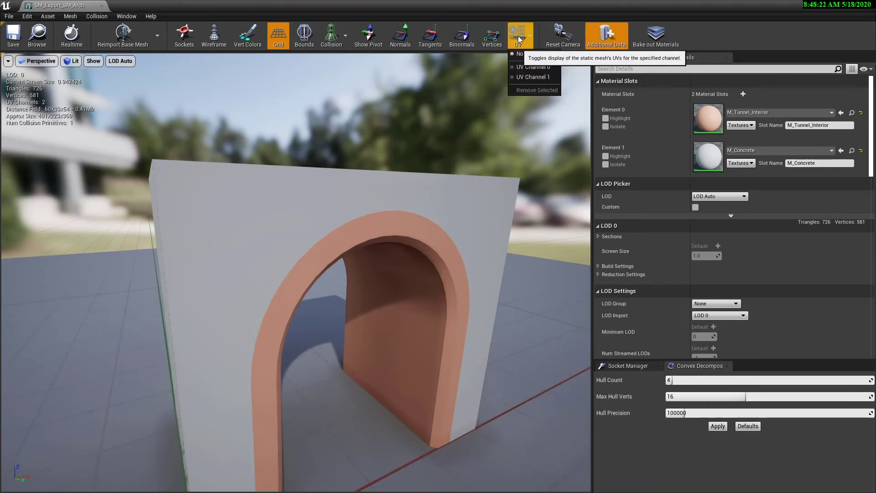
click(549, 70)
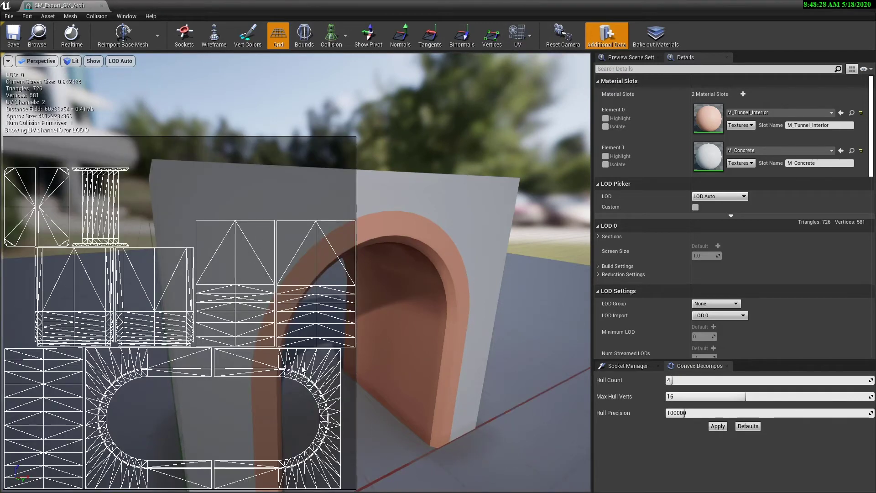
click(517, 34)
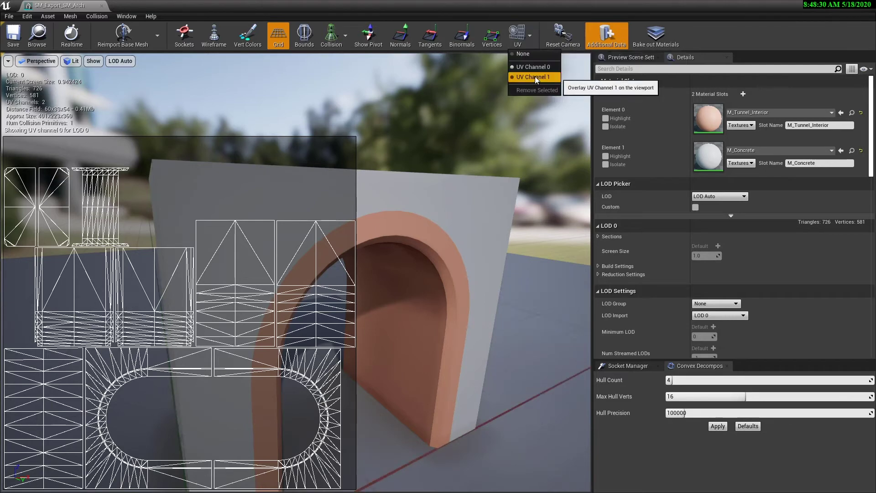
click(535, 77)
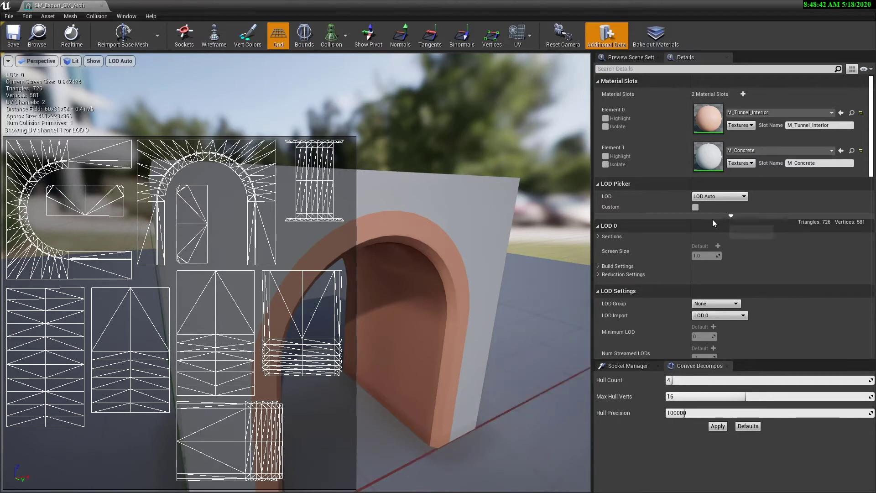
click(530, 35)
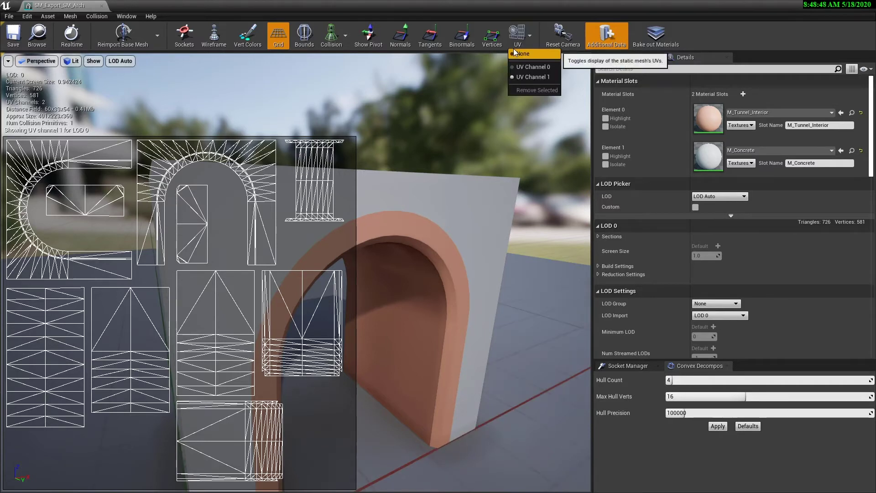
click(515, 54)
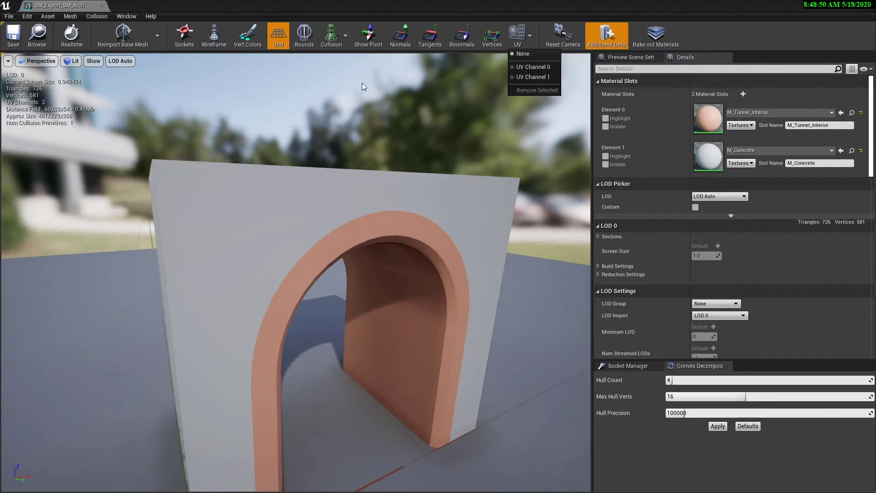
click(340, 37)
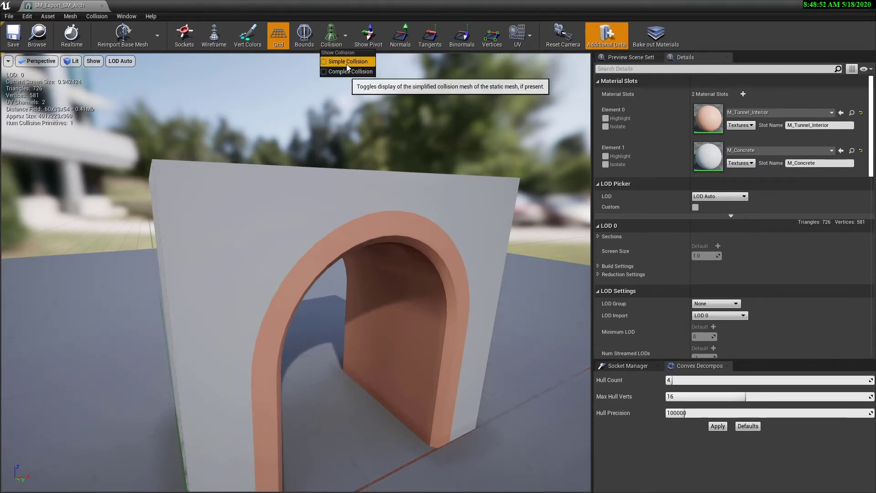
Step: Enable Simple Collision display and orbit around the arch to inspect its green box
click(346, 64)
scroll(298, 201, down, 3)
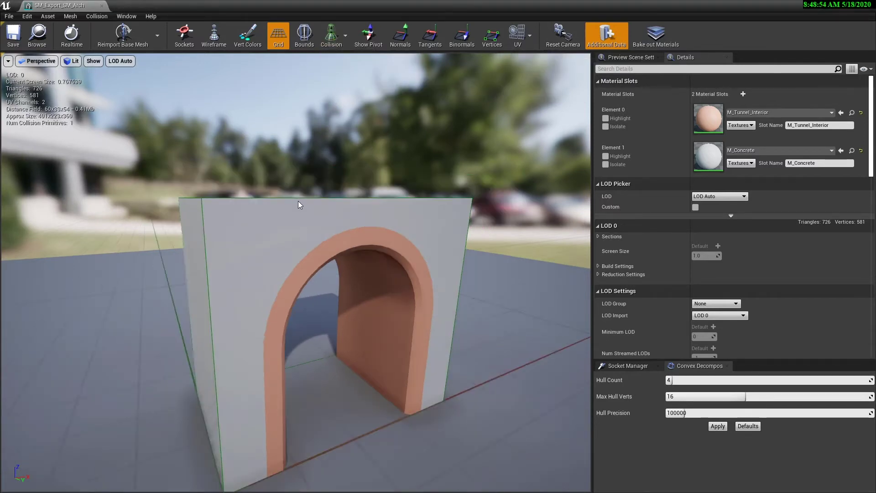
drag(201, 207, 158, 209)
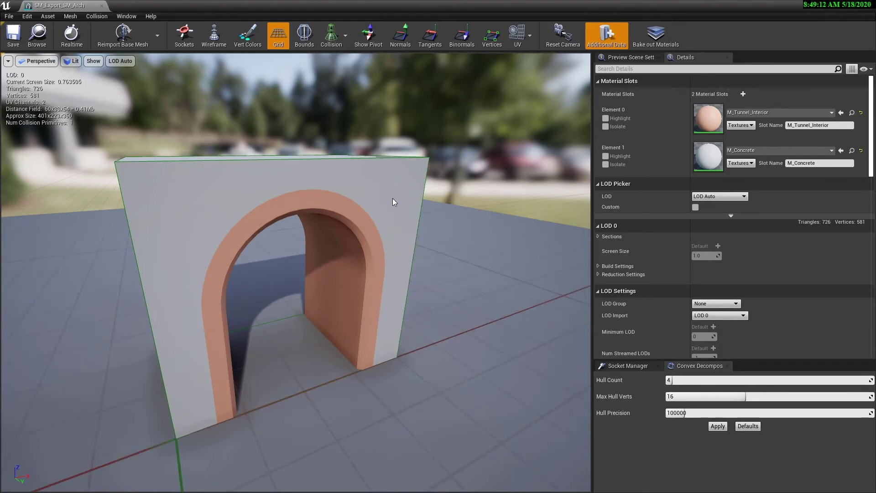
drag(393, 198, 255, 192)
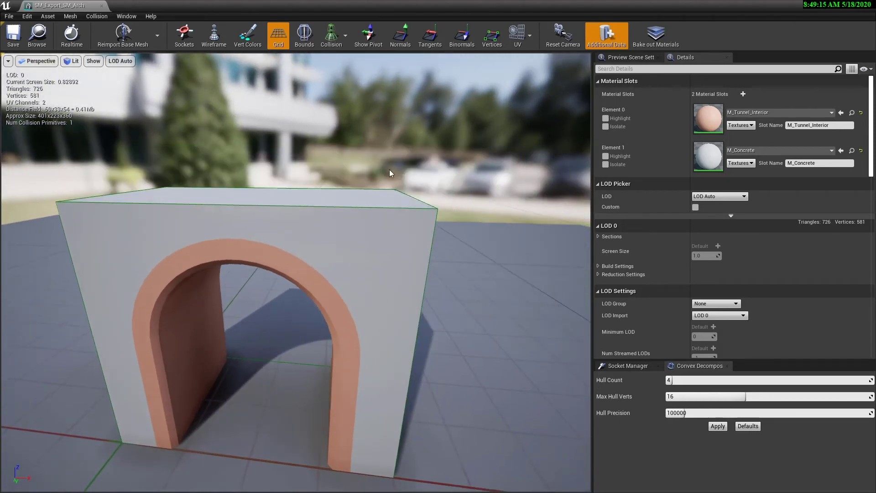
click(89, 17)
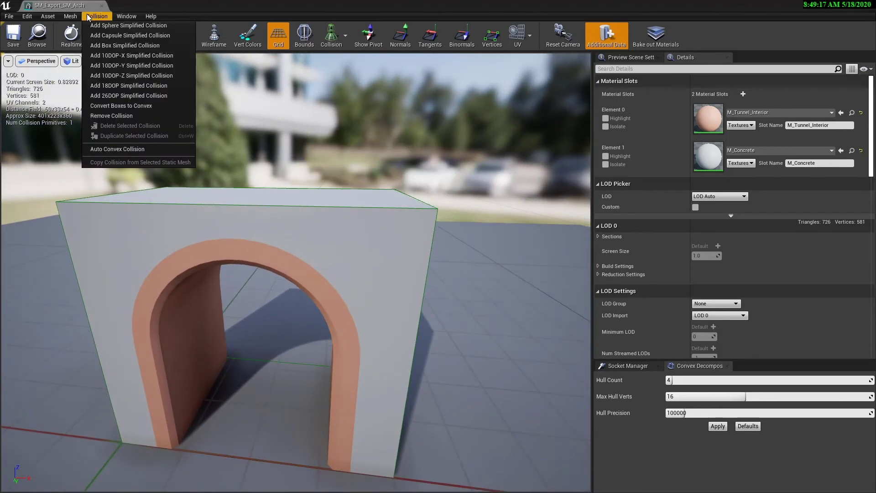
Step: Remove the arch's collision, undo that, then select and delete its collision box
click(107, 116)
key(ctrl+z)
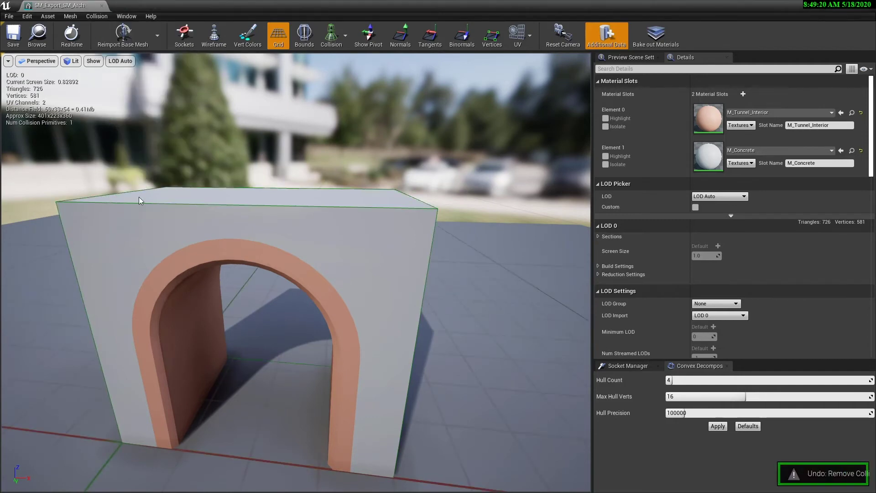
click(130, 202)
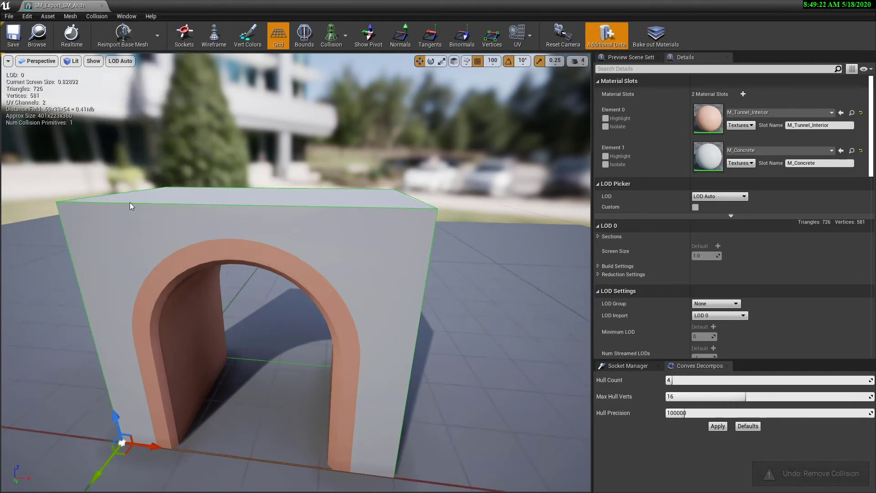
key(Delete)
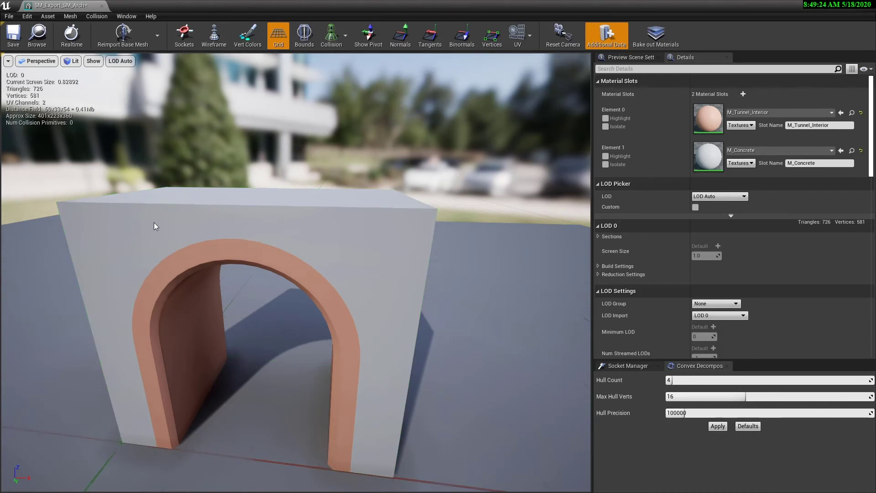
Step: Add a simplified collision shape from the Collision menu, then undo it
click(92, 18)
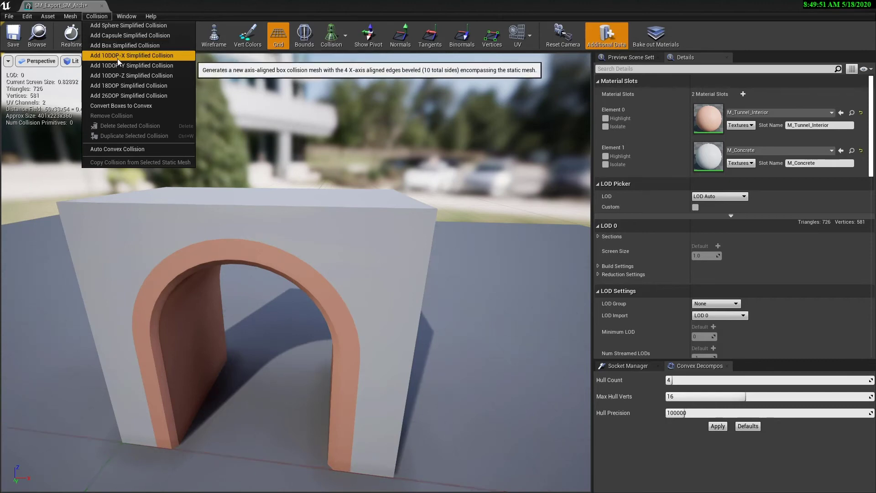
click(134, 82)
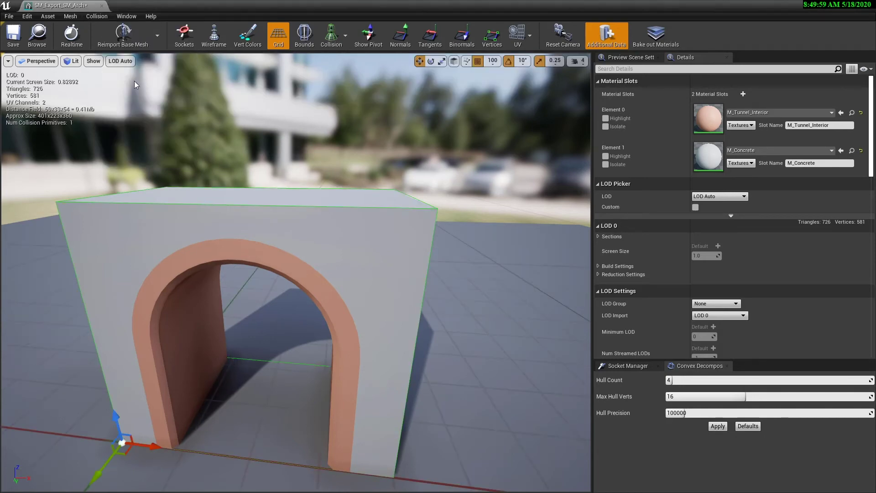
scroll(260, 210, down, 5)
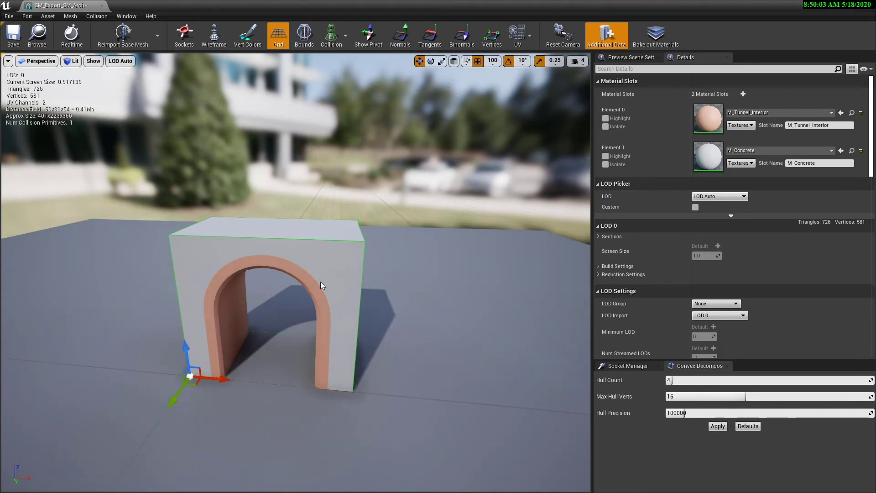
key(ctrl+z)
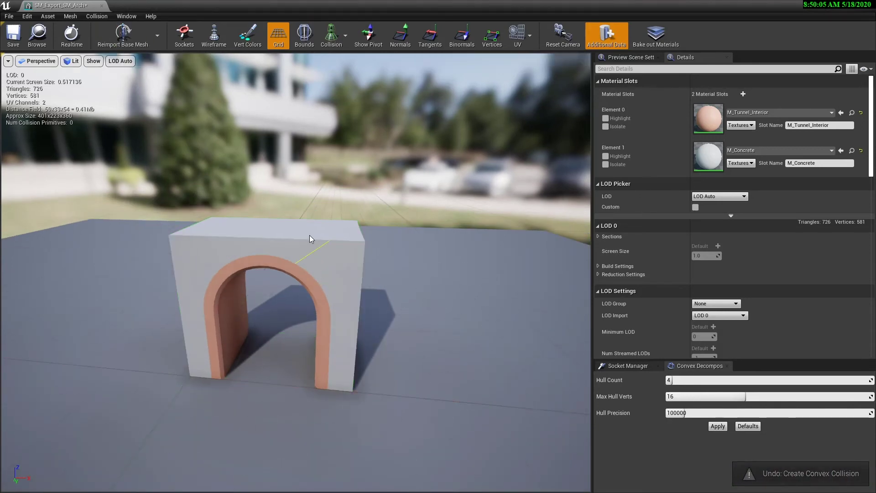
Step: Apply a Hull Count 4, 16-max-verts convex decomposition to the arch
mouse_move(301, 254)
mouse_down()
mouse_move(274, 246)
mouse_move(306, 254)
mouse_up()
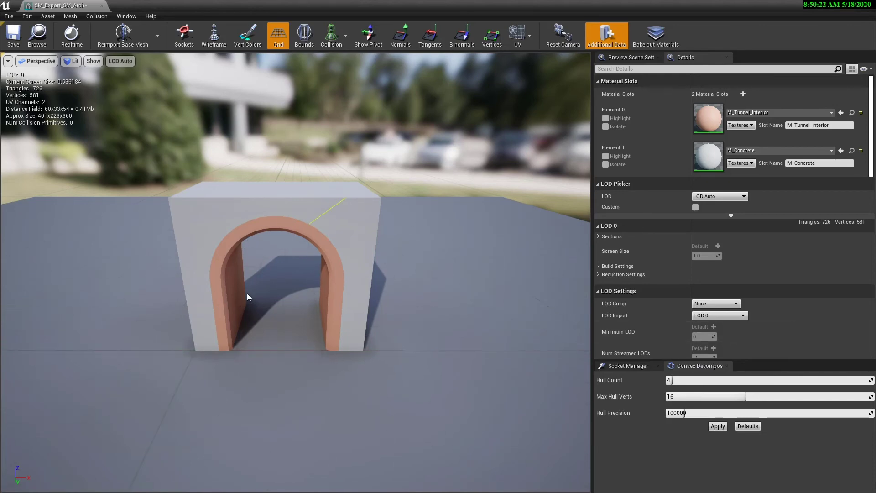
drag(248, 293, 156, 280)
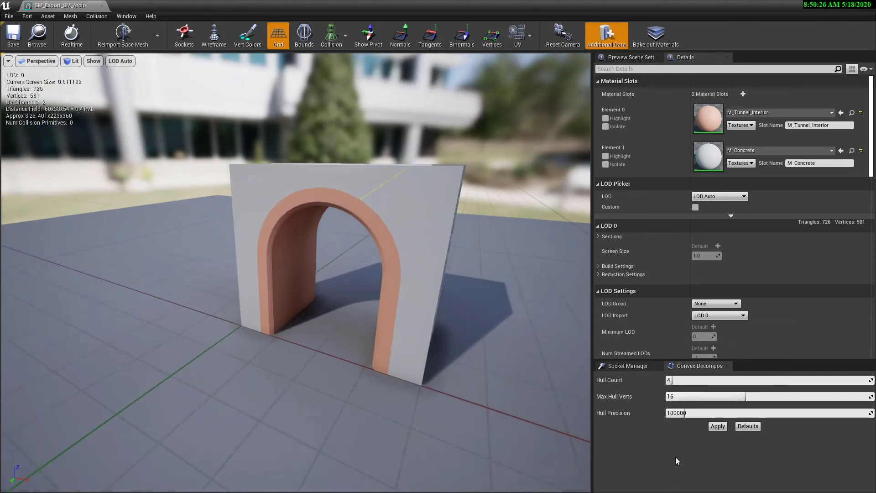
click(717, 426)
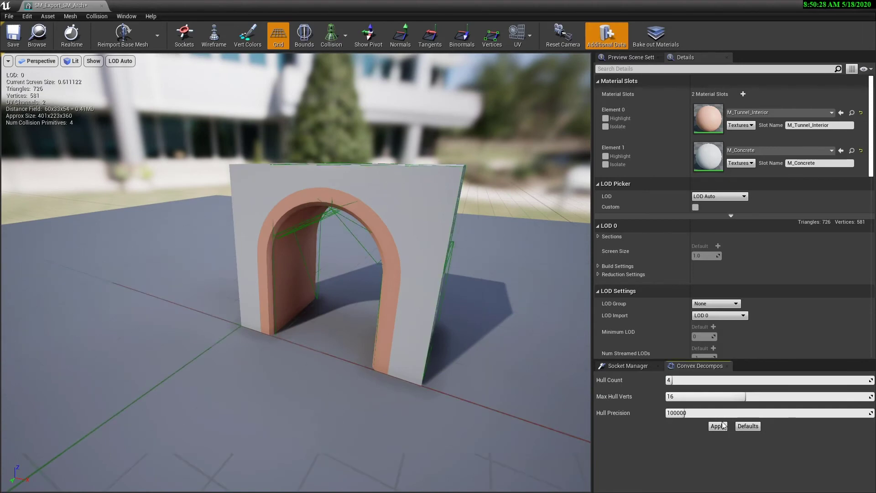
drag(370, 294, 432, 278)
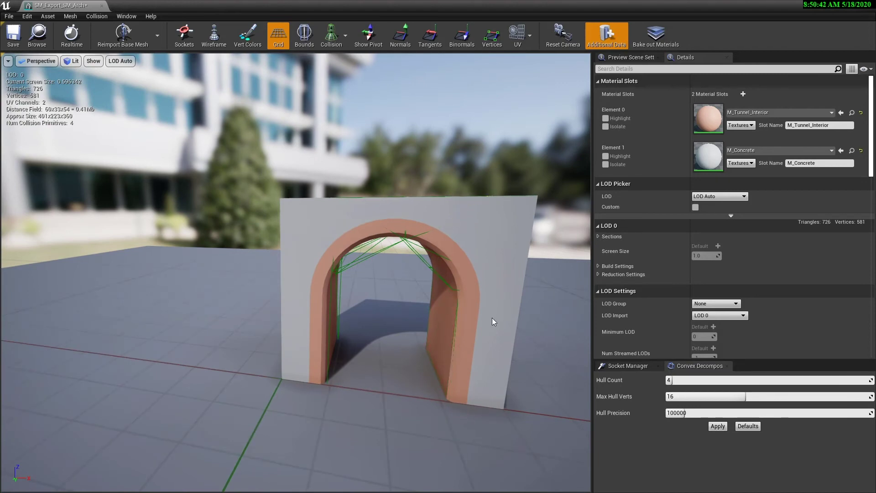
click(621, 366)
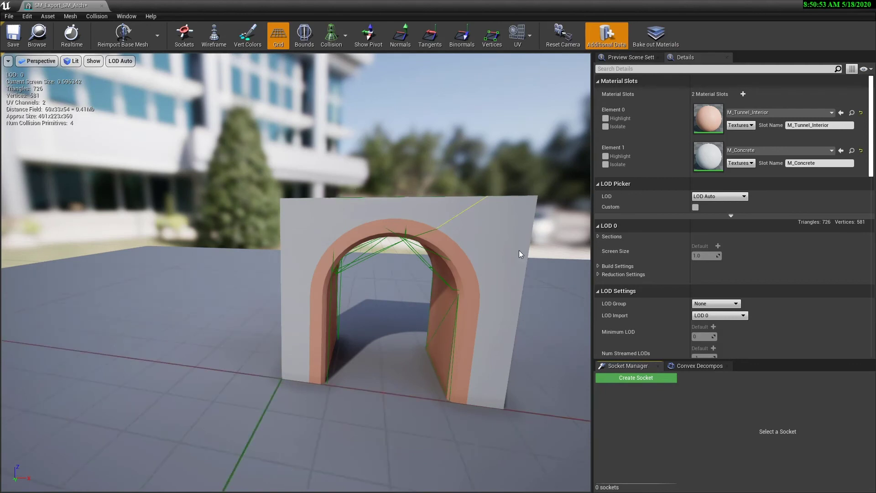
Step: Check the arch mesh's collision settings in the Details panel and save the asset
scroll(870, 162, down, 4)
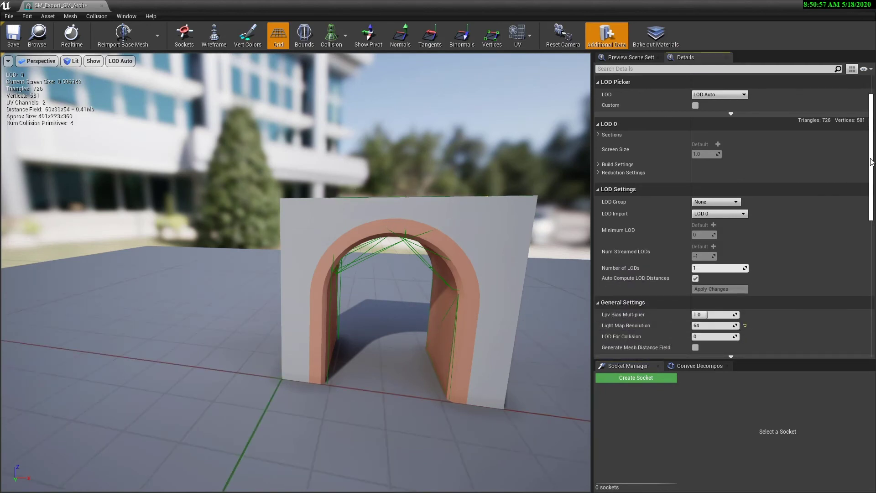
drag(870, 161, 873, 187)
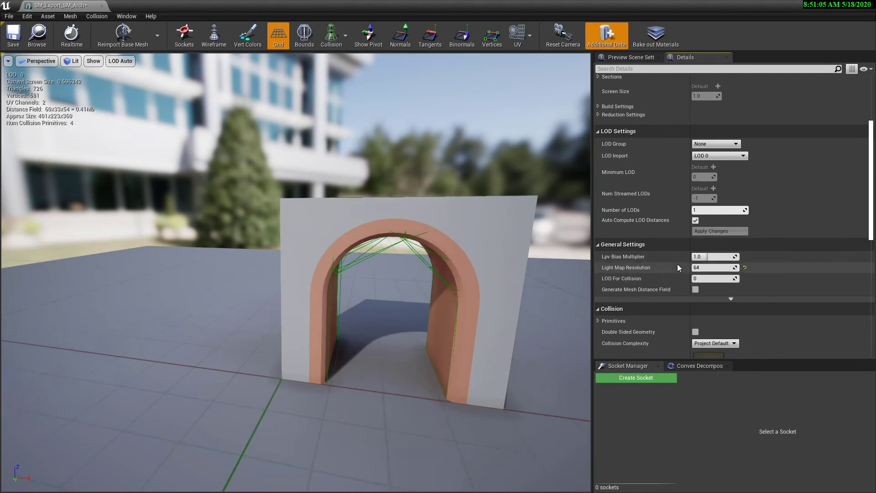
click(14, 36)
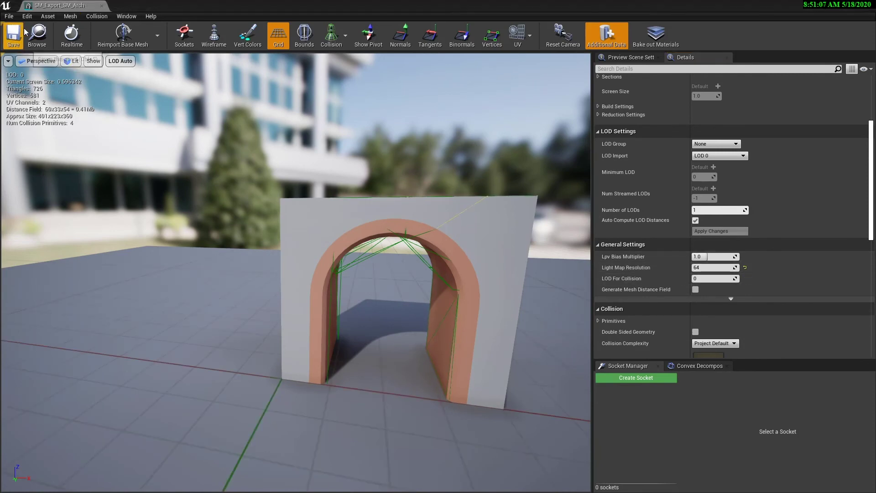
Step: Back in the level editor, start Play From Here on the floor near the arches
key(alt+Tab)
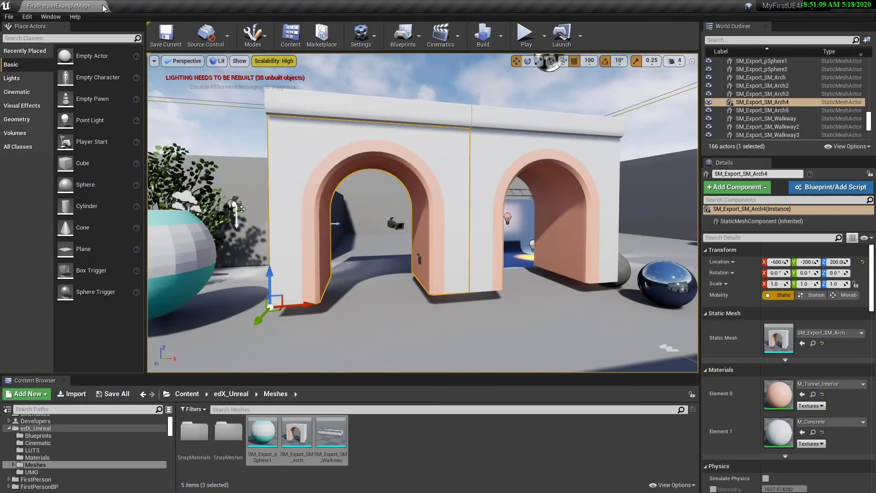
right_drag(442, 269, 426, 264)
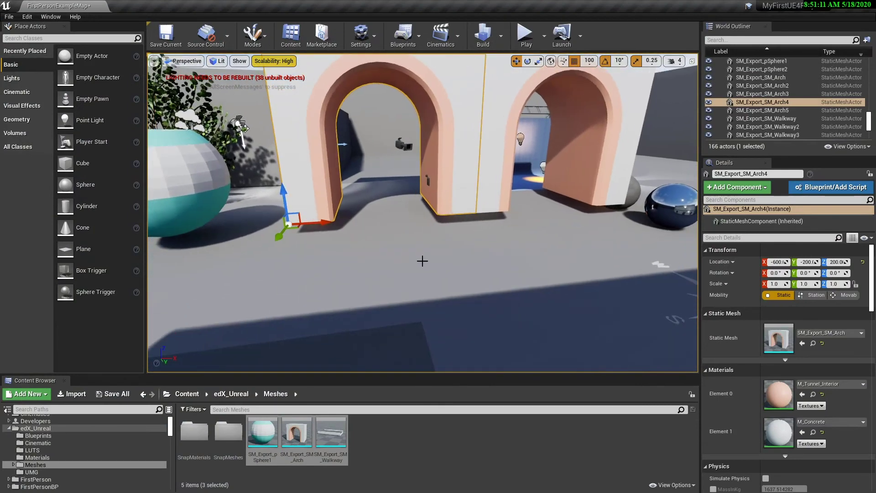
right_click(409, 274)
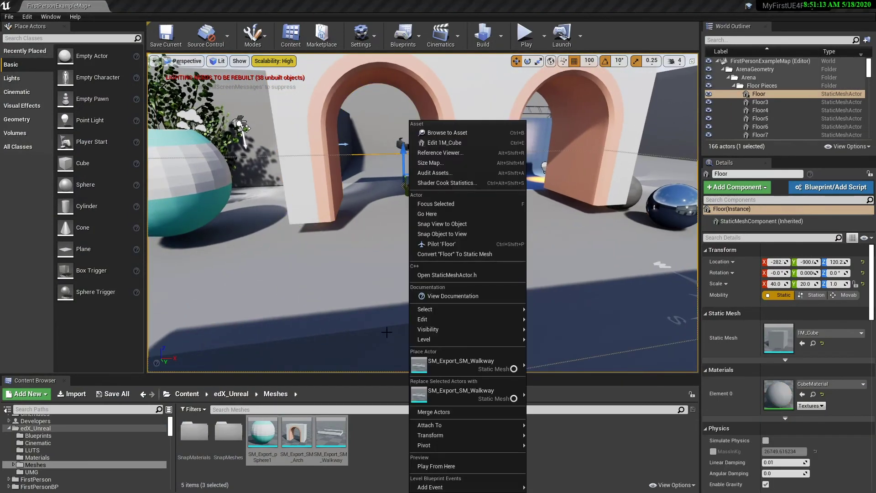
click(436, 466)
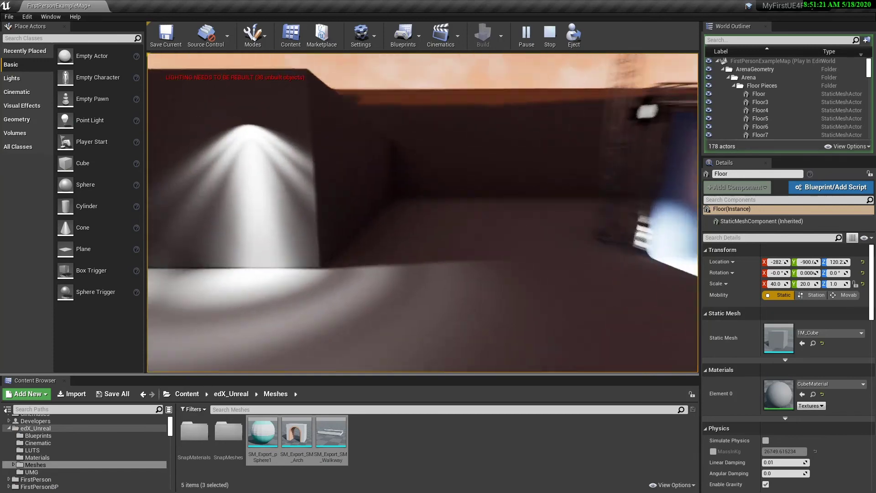
Step: Walk forward through the arch past the walls and bush, then undo the accidental sphere move
key(w)
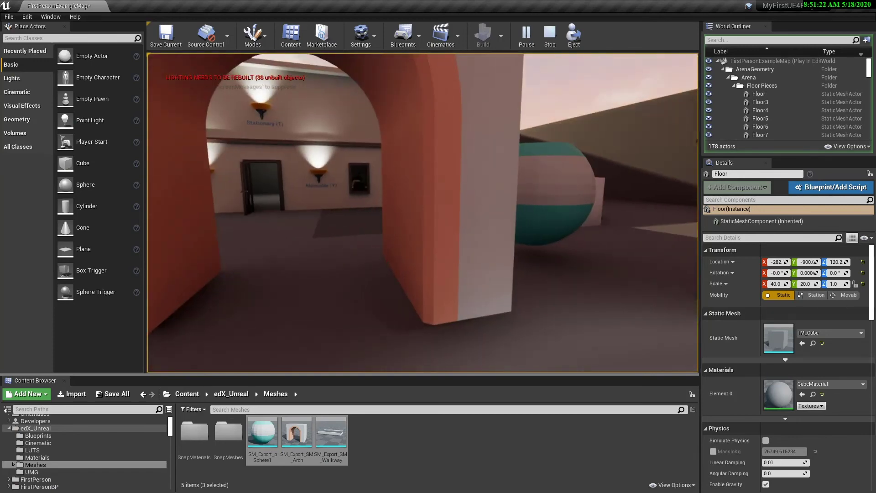
key(w)
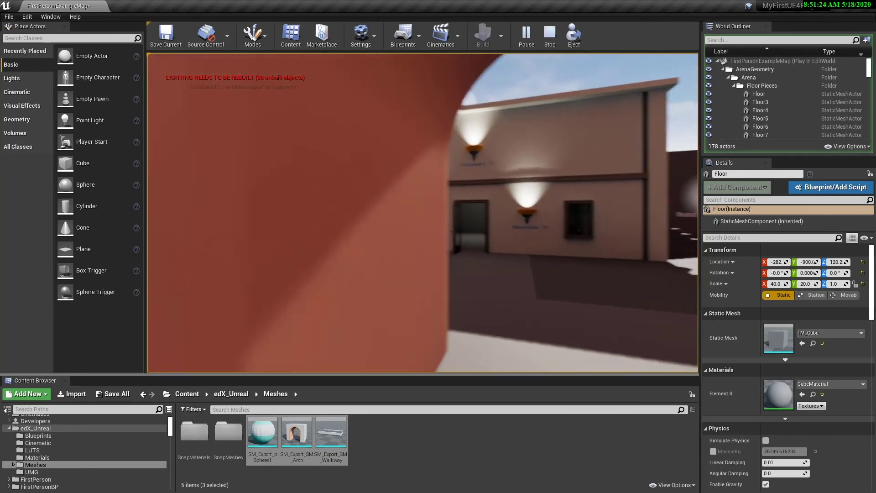
key(w)
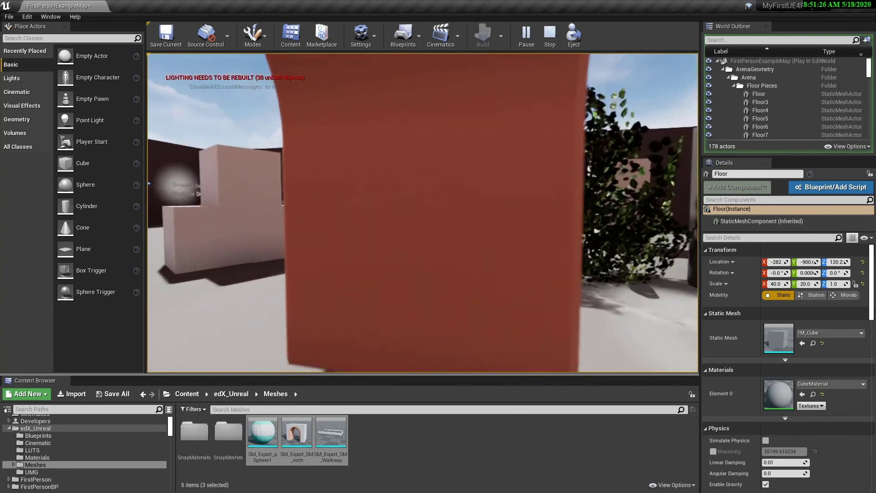
key(w)
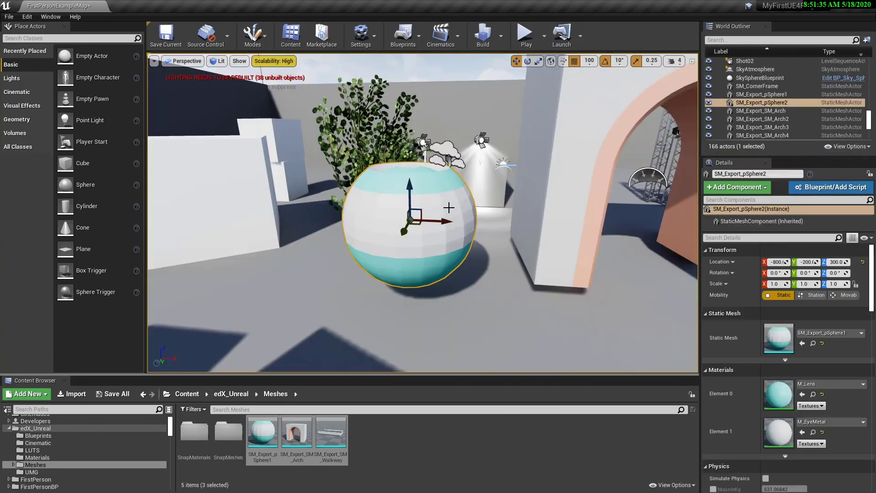
right_drag(449, 208, 410, 237)
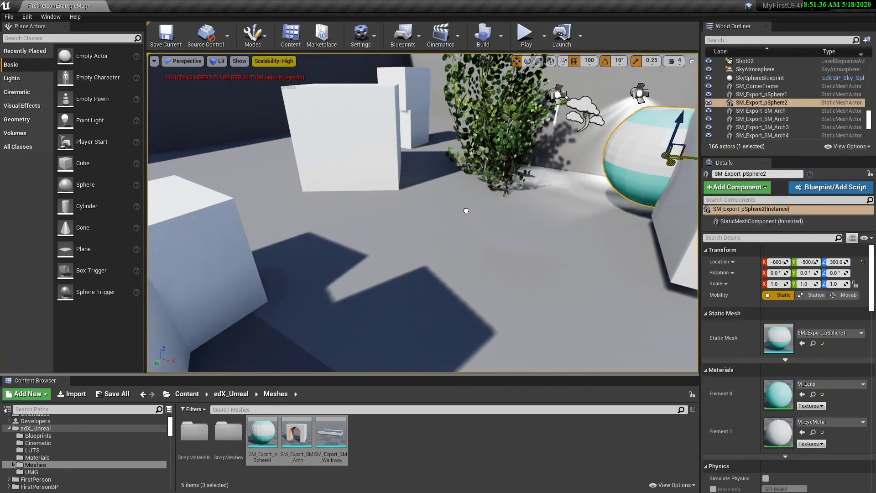
key(ctrl+z)
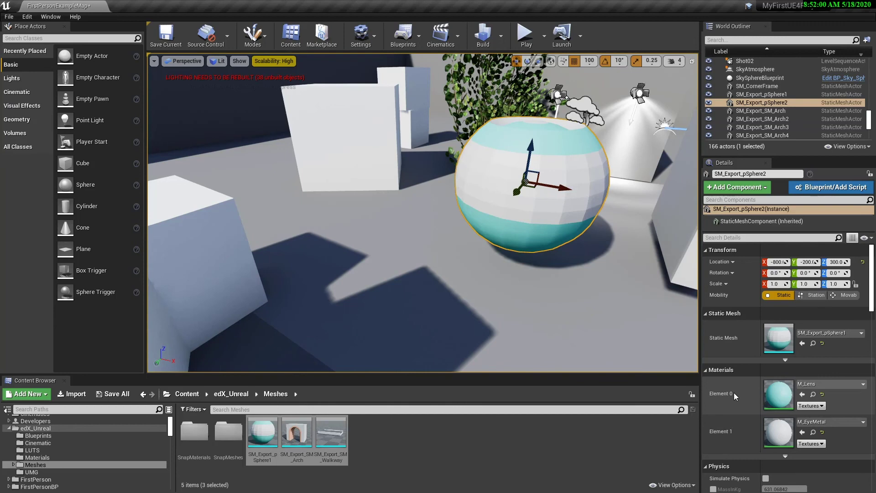
right_drag(516, 289, 593, 260)
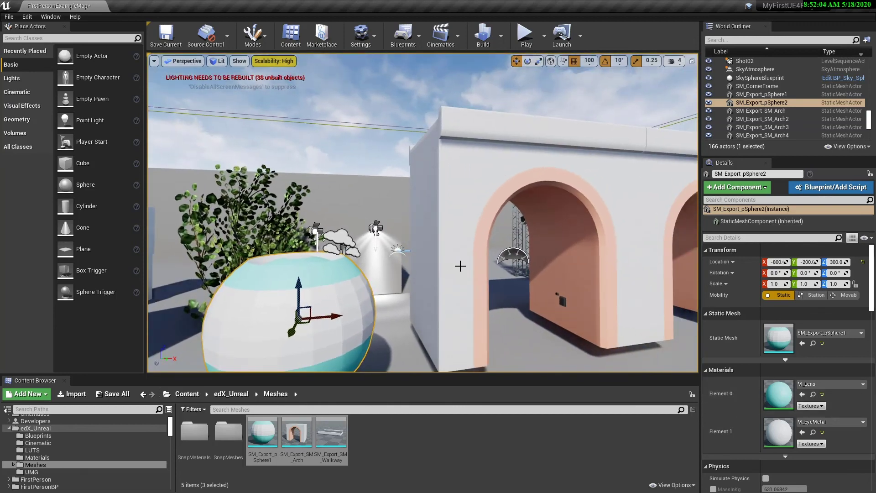